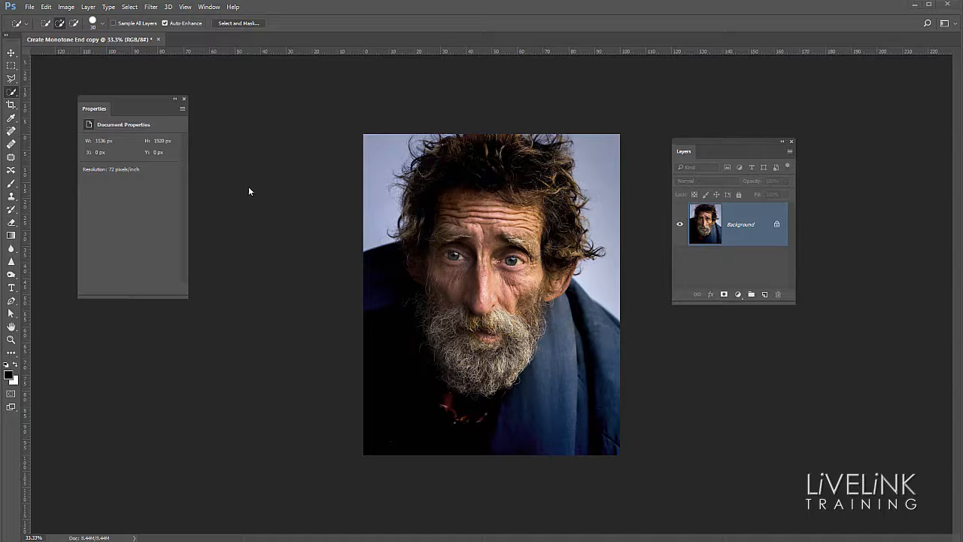
- Apply a Desaturate adjustment directly to the portrait's Background layer, and undo it
left_click(66, 6)
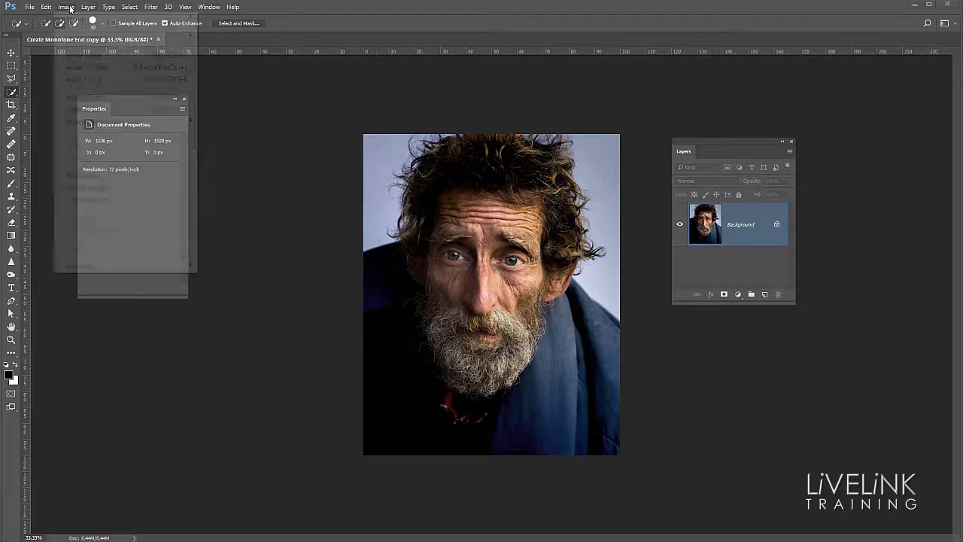
mouse_move(122, 38)
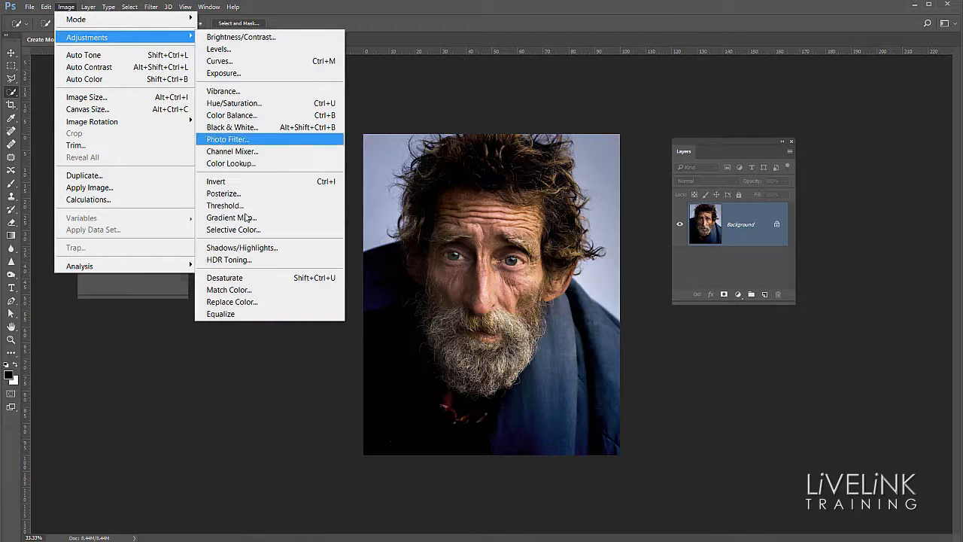
left_click(279, 279)
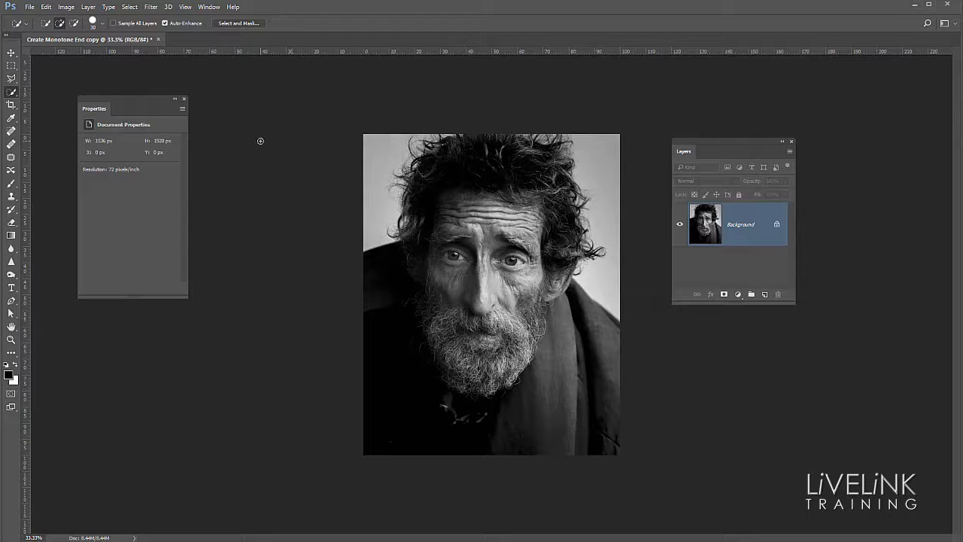
left_click(46, 6)
left_click(66, 20)
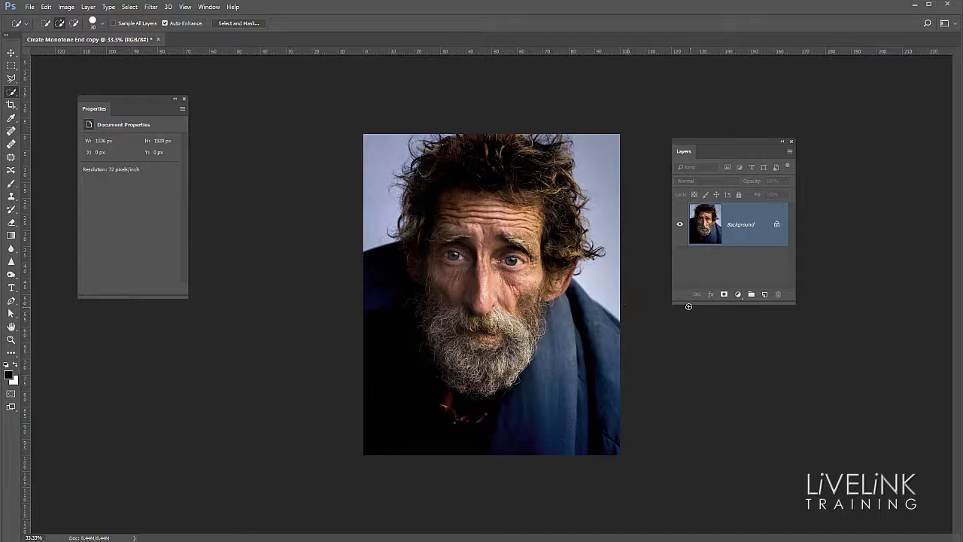
- Add a Black & White adjustment layer above the Background and place its properties right beside the photo
left_click(738, 295)
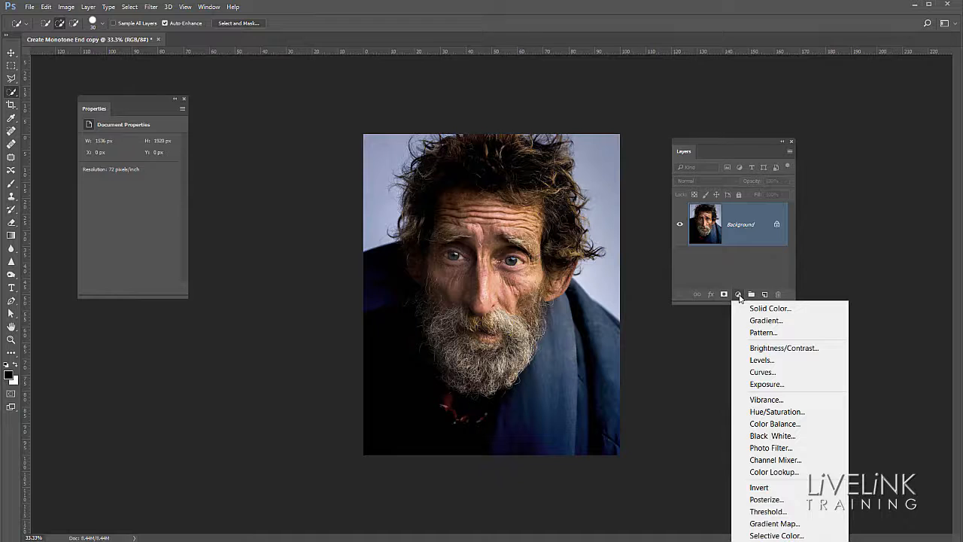
left_click(779, 437)
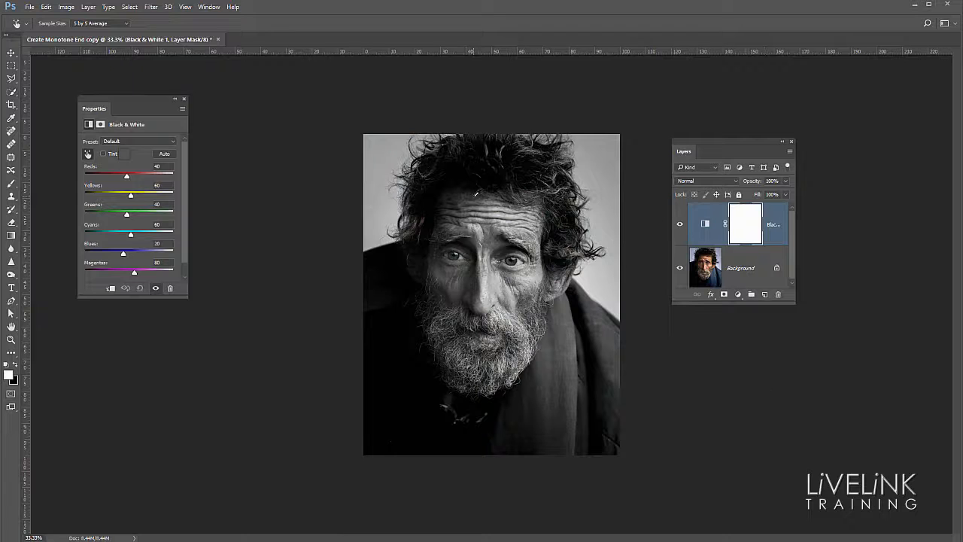
left_click_drag(91, 103, 254, 143)
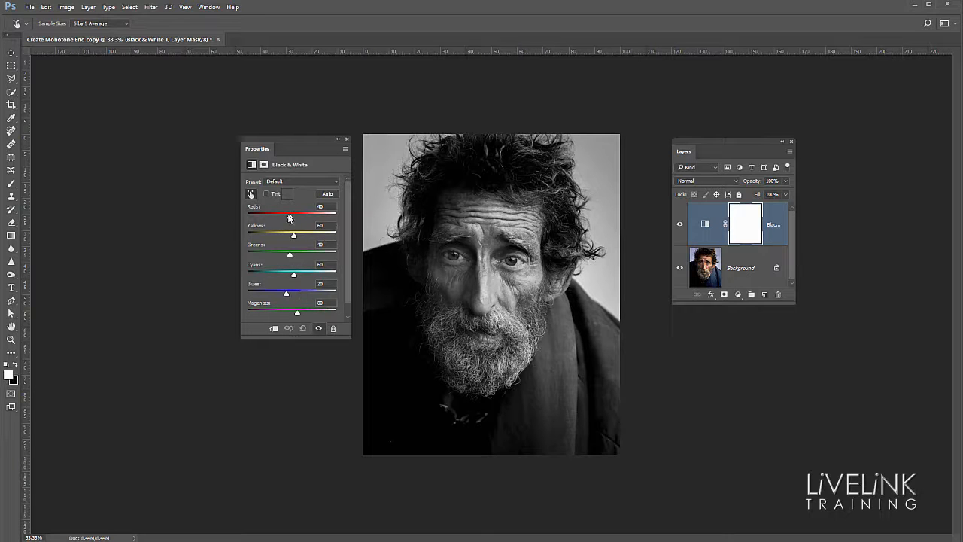
- Adjust the Black & White mix to about Reds 41, Yellows 95, Greens 110, Cyans 121, Blues 76 and Magentas 164
left_click_drag(290, 216, 311, 317)
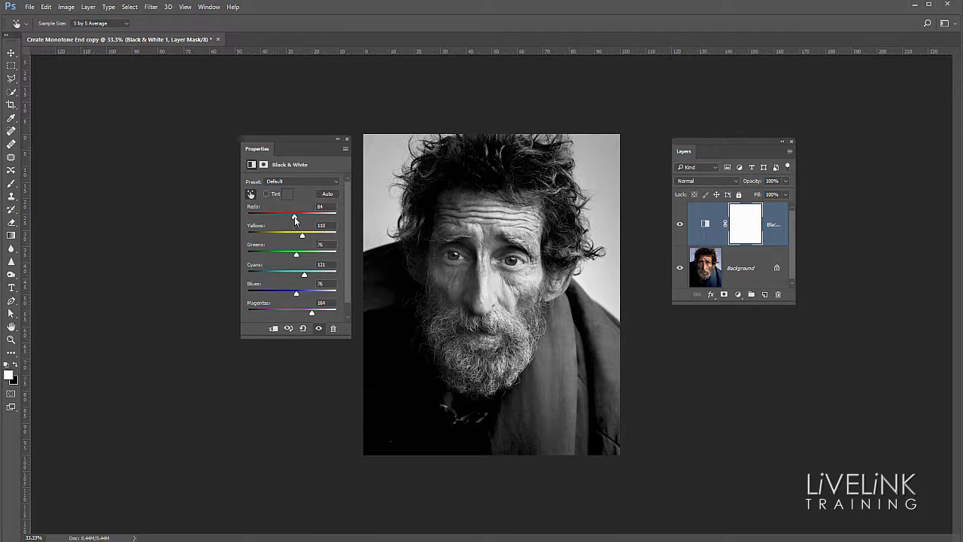
left_click_drag(294, 216, 303, 256)
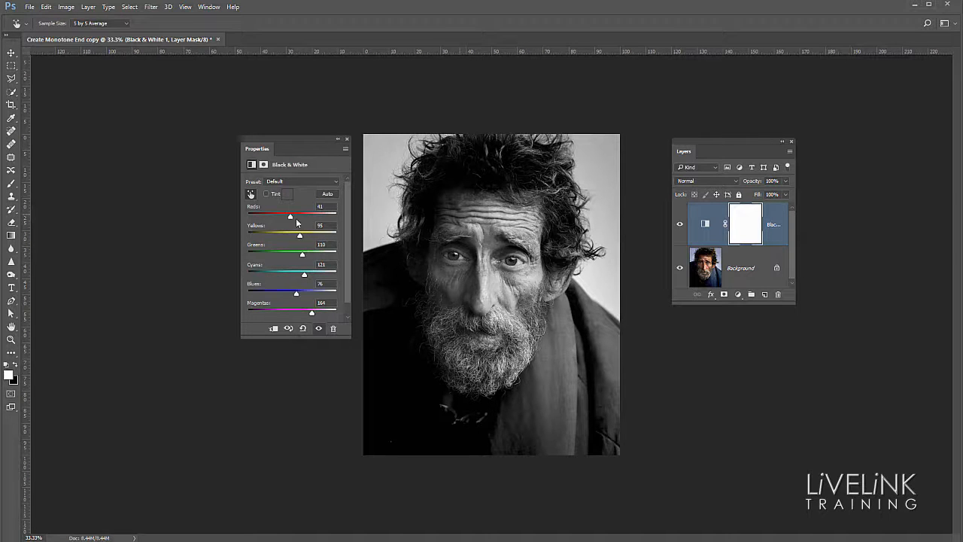
left_click_drag(290, 217, 291, 217)
- Delete the Black & White adjustment layer and activate the Quick Selection tool
left_click_drag(772, 238, 778, 294)
key("w")
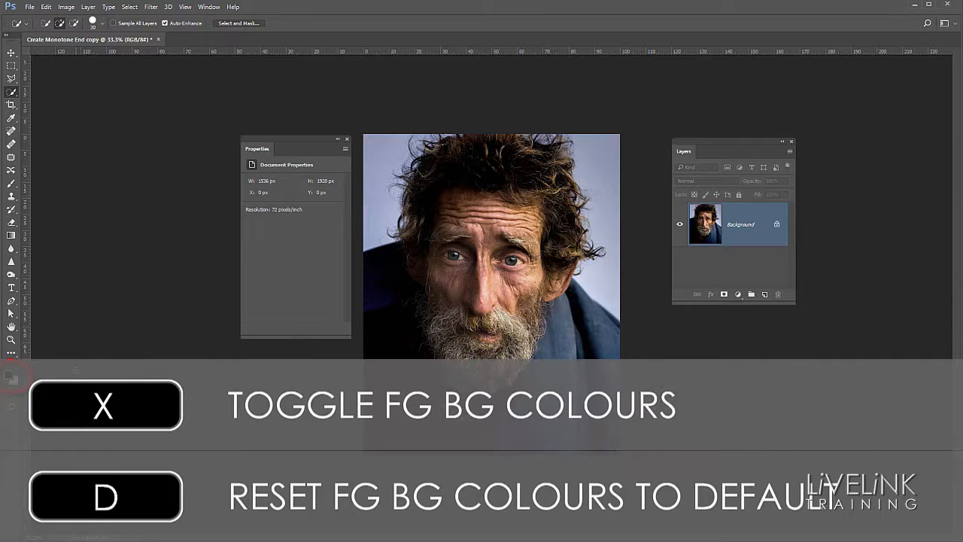
- Add a Gradient Map adjustment layer over the portrait and choose the Black, White preset for its gradient
left_click(738, 294)
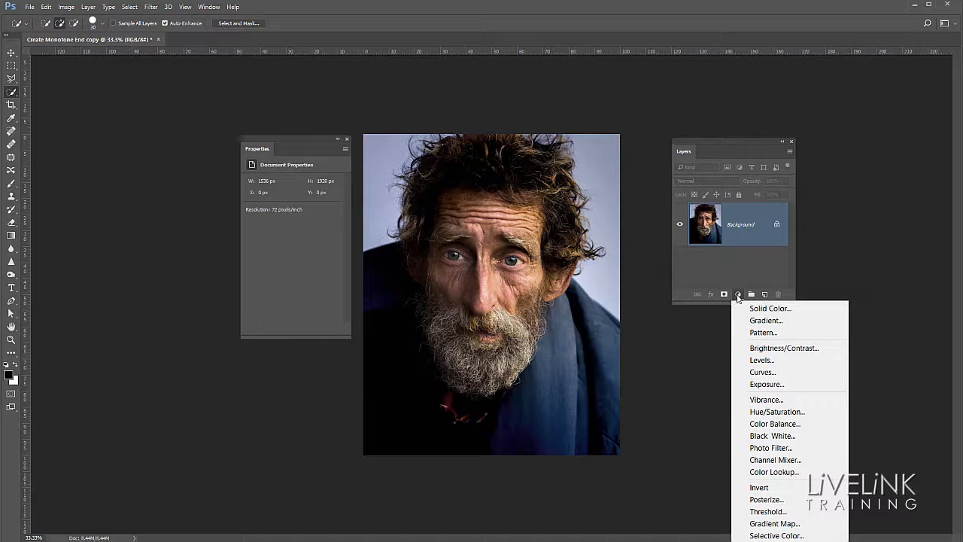
left_click(775, 524)
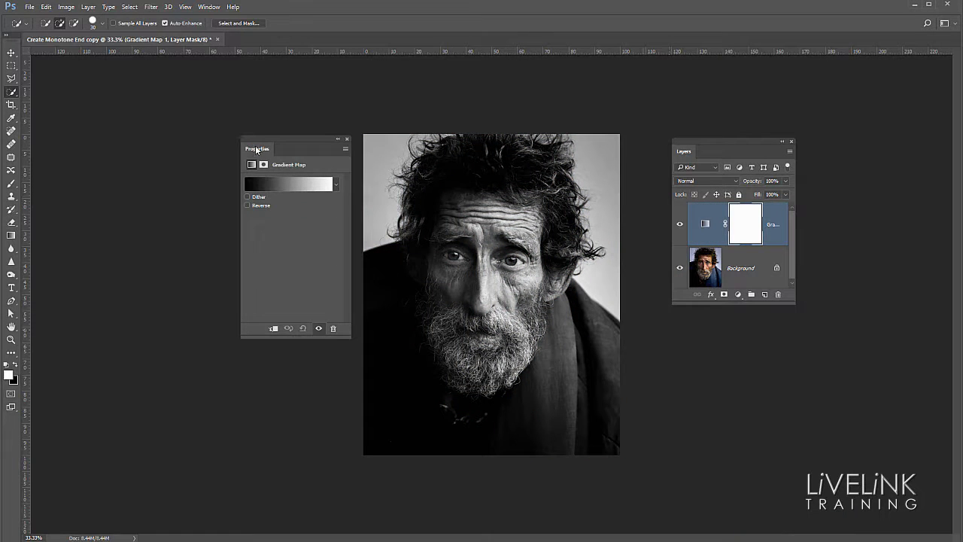
left_click(285, 184)
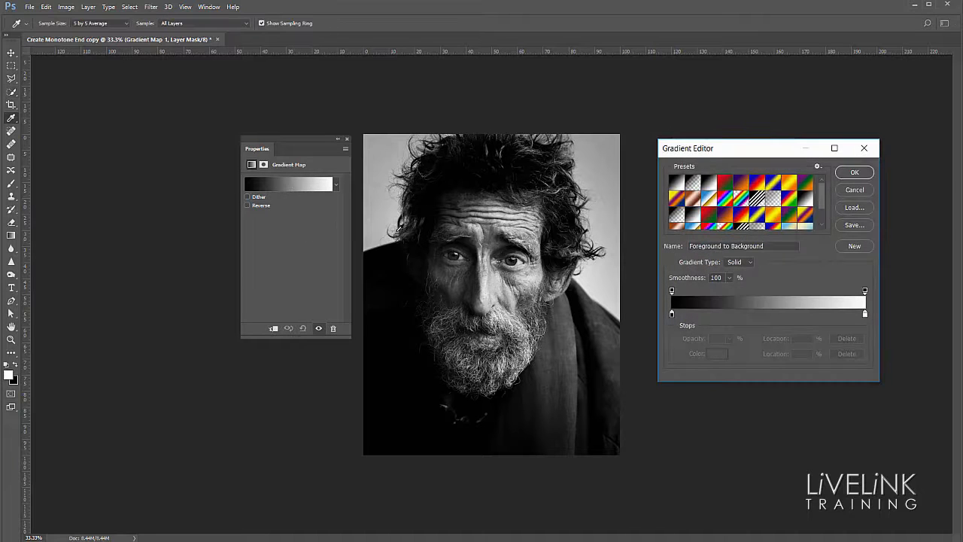
left_click(711, 185)
- Try the gradient's black-to-white midpoint at locations 66% and 32%, and leave it at 41%
left_click(865, 314)
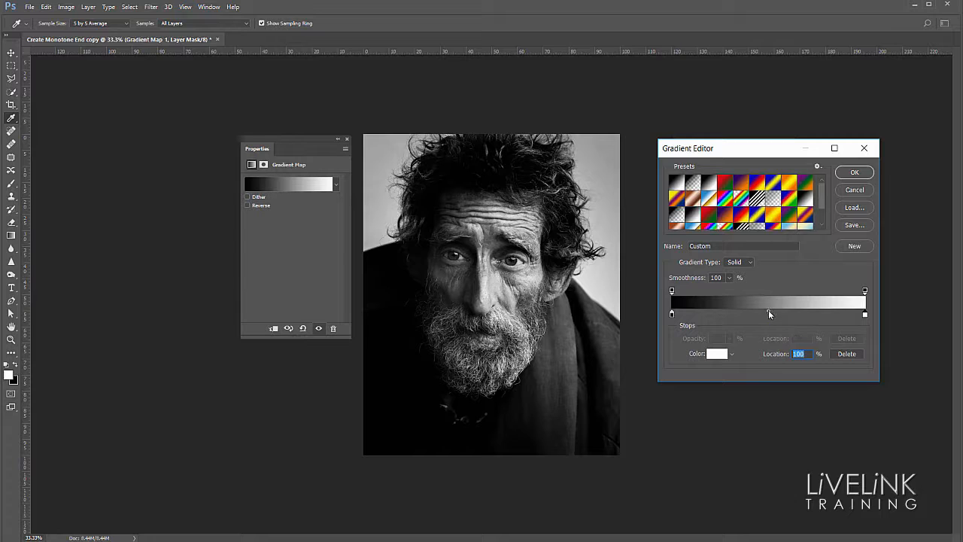
left_click_drag(768, 310, 800, 310)
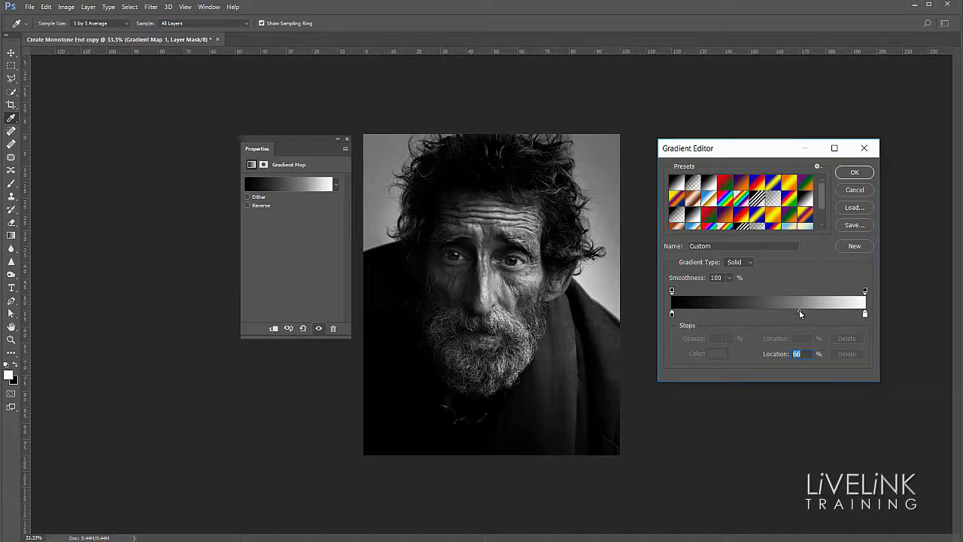
left_click_drag(799, 309, 735, 314)
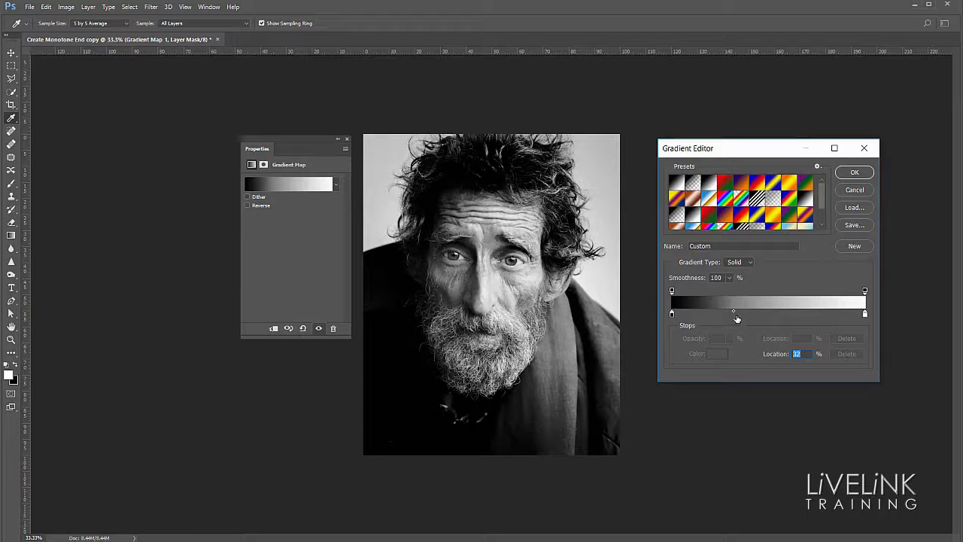
left_click_drag(734, 312, 753, 313)
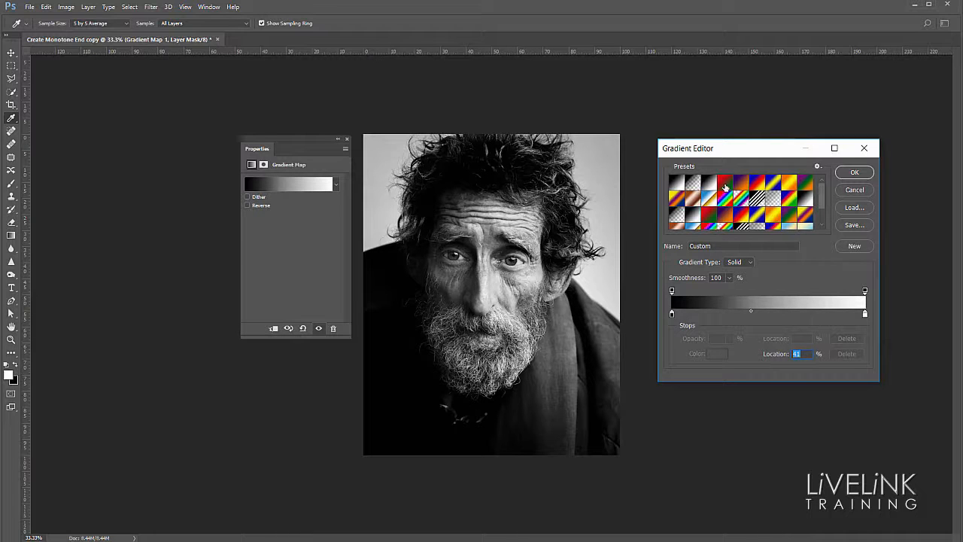
- Try several gradient presets on the portrait, including Red, Green, Transparent Stripes and Copper, and return to the Black, White preset
left_click(725, 186)
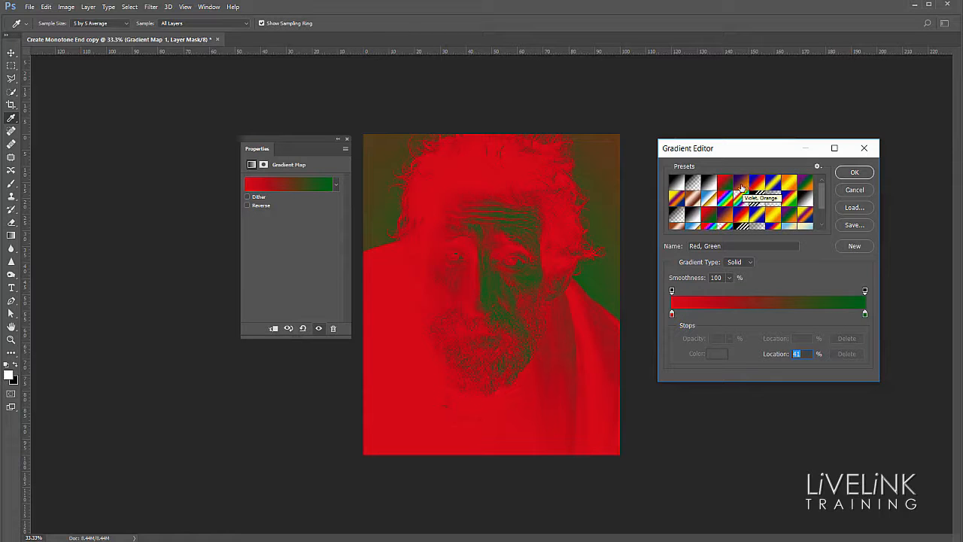
left_click(755, 187)
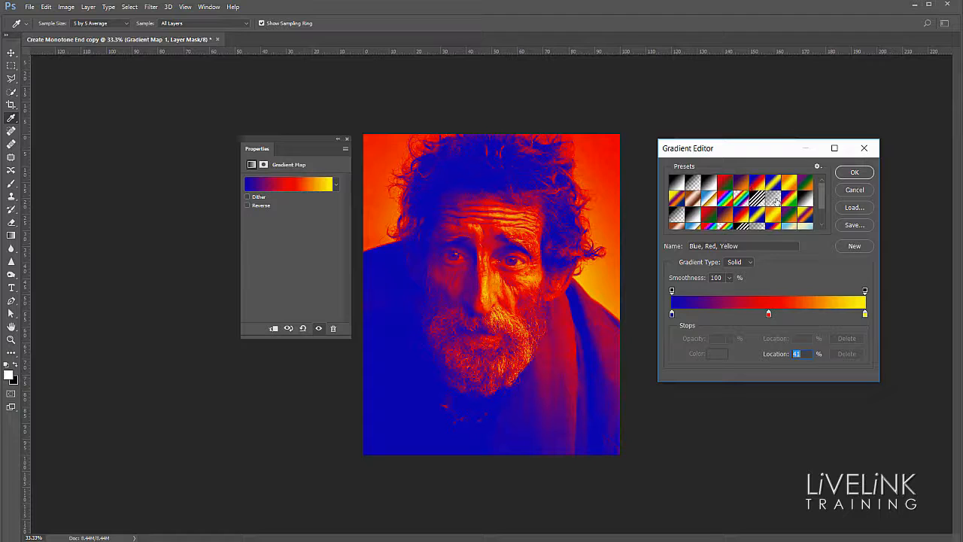
left_click(760, 199)
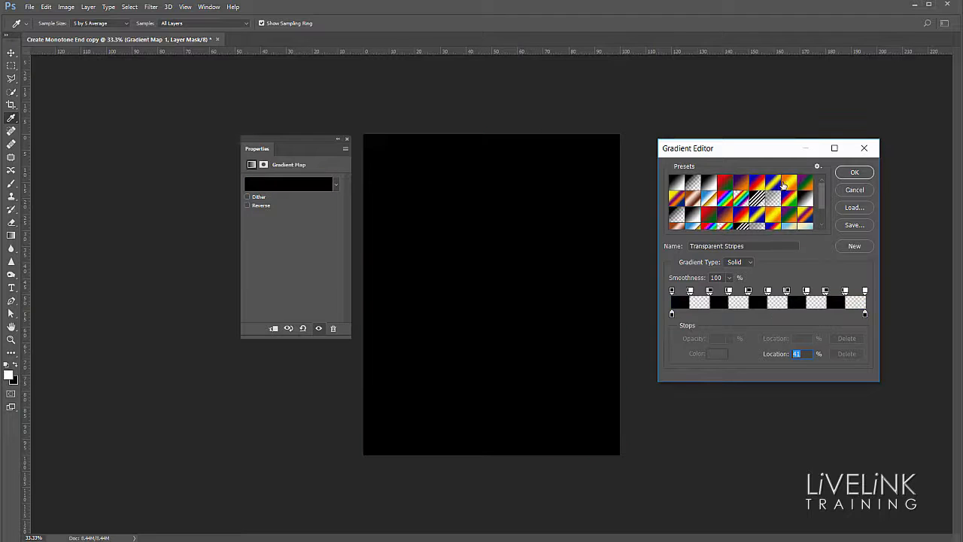
left_click(788, 185)
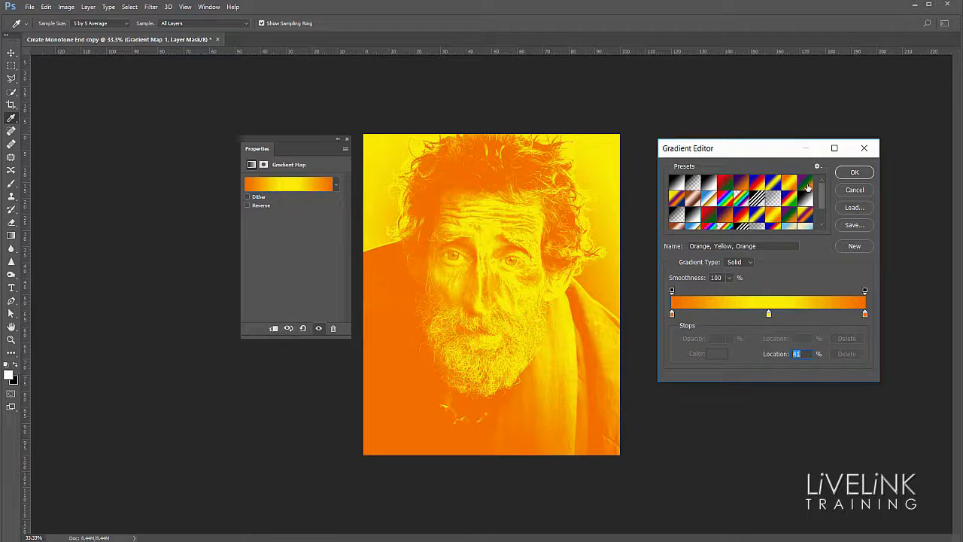
left_click(806, 185)
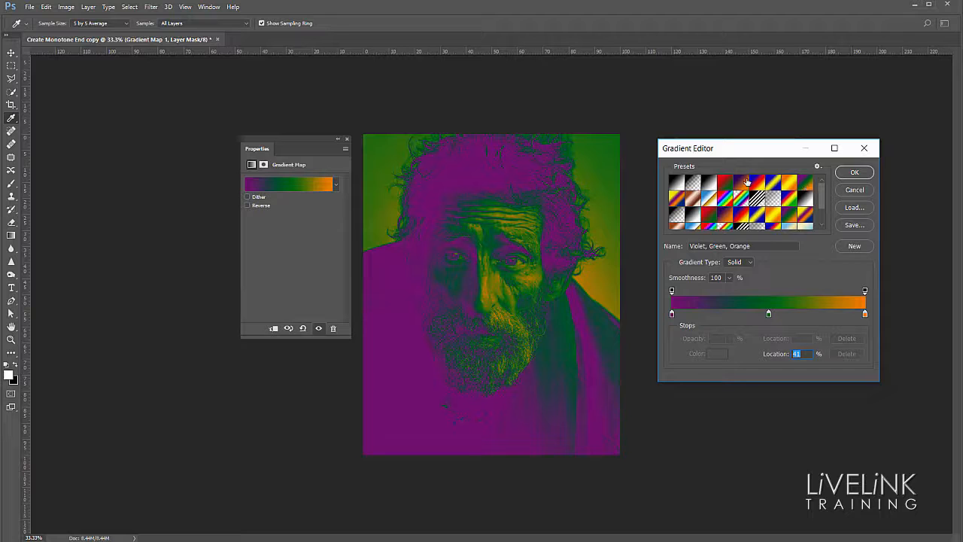
left_click(694, 199)
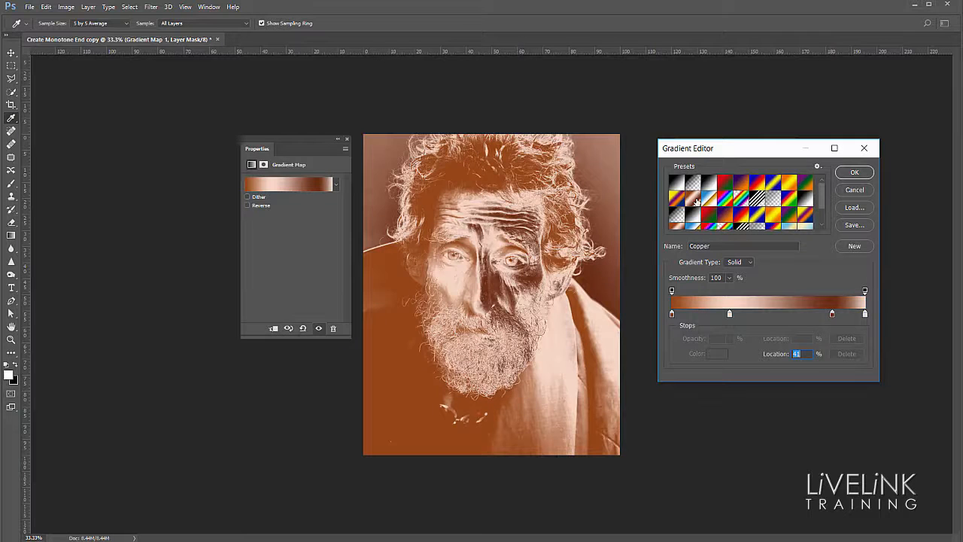
left_click(679, 199)
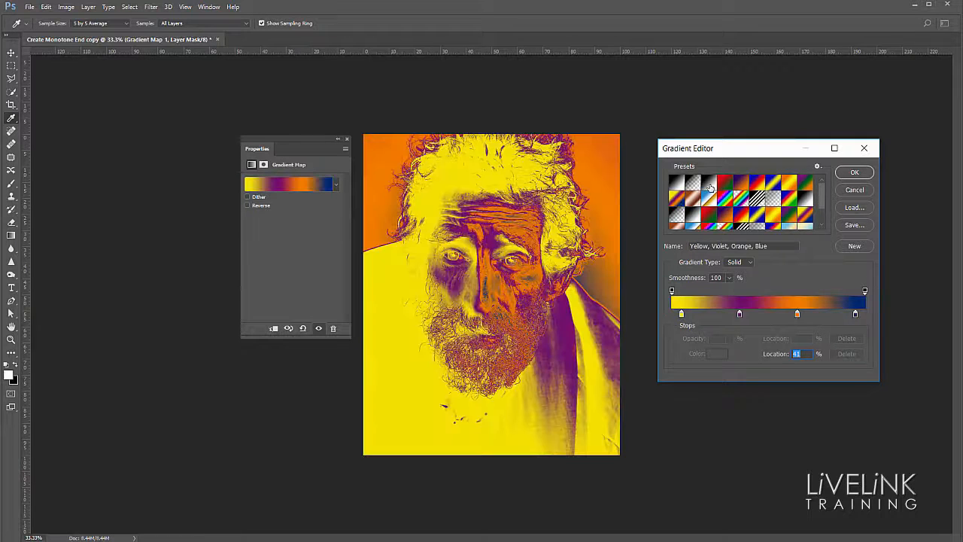
left_click(709, 187)
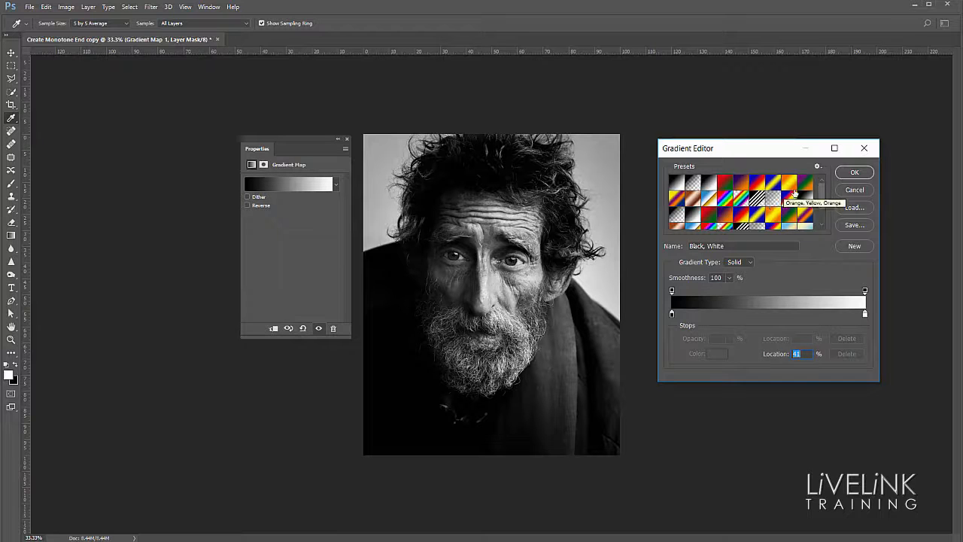
- Cancel the gradient edits and delete the Gradient Map adjustment layer
left_click(856, 191)
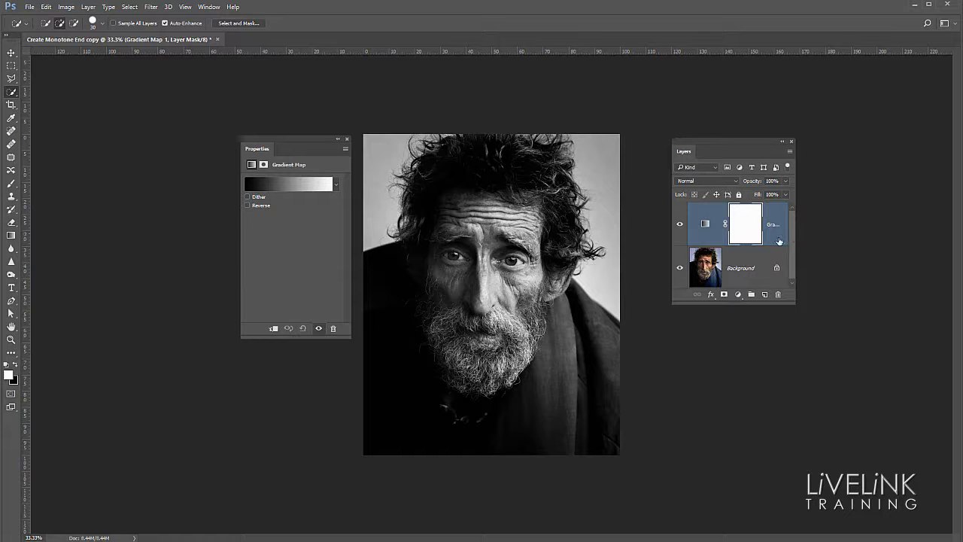
left_click_drag(778, 238, 778, 294)
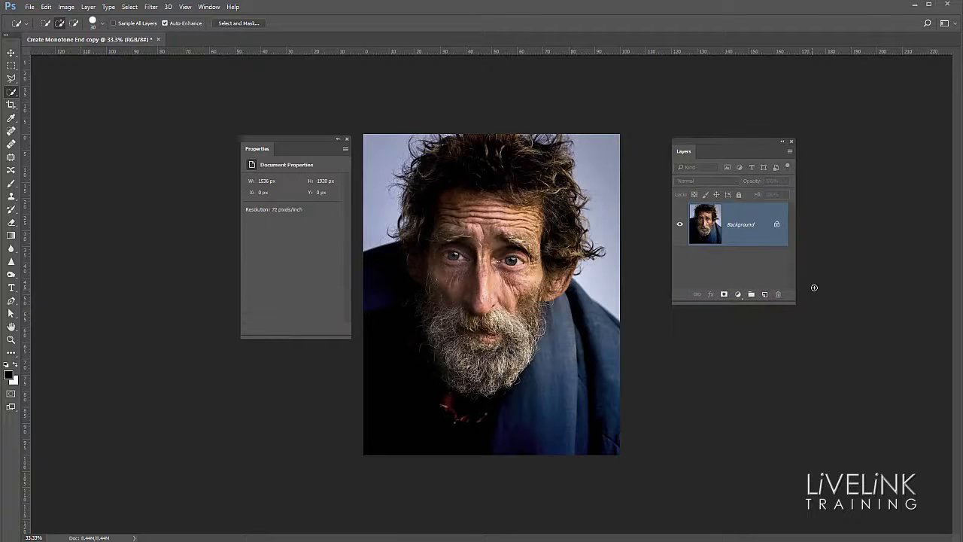